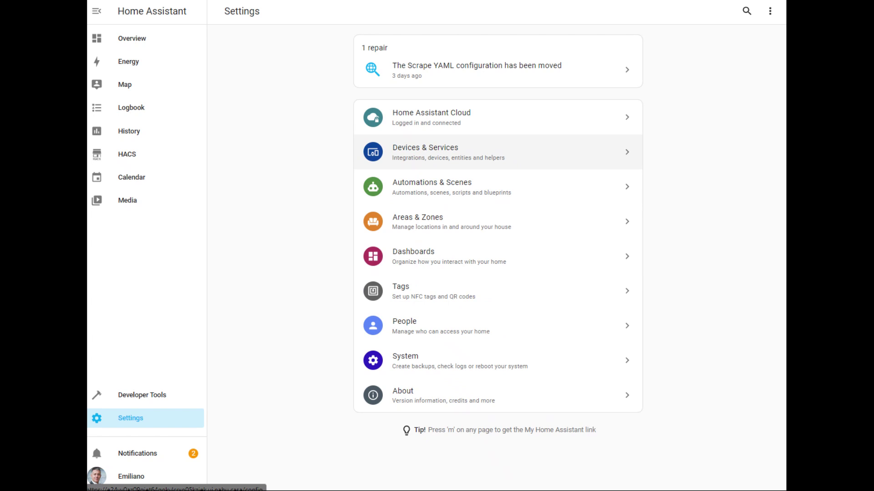
# - Start creating a new helper of the type "Combine the state of several sensors" in the Devices & Services settings
pyautogui.click(425, 152)
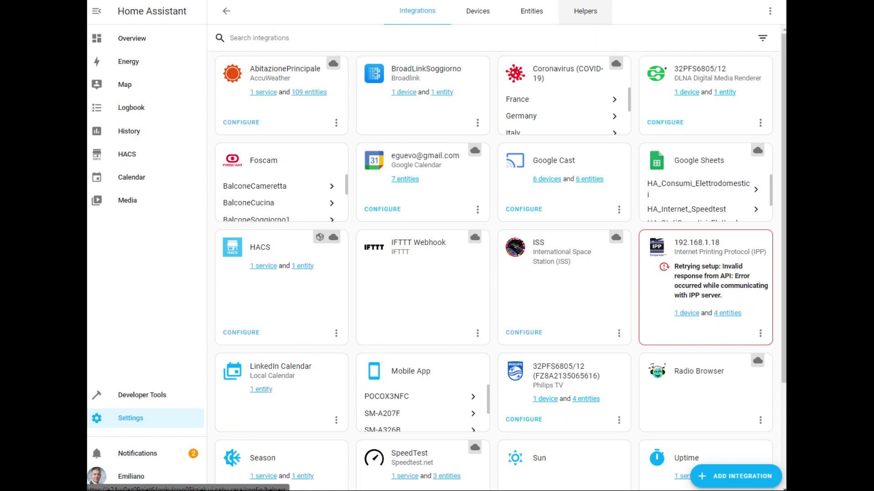
pyautogui.click(585, 11)
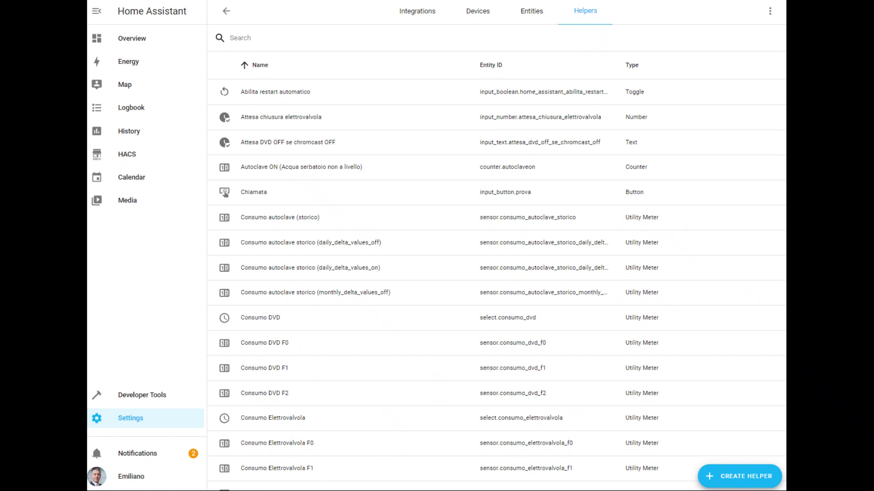
pyautogui.click(739, 476)
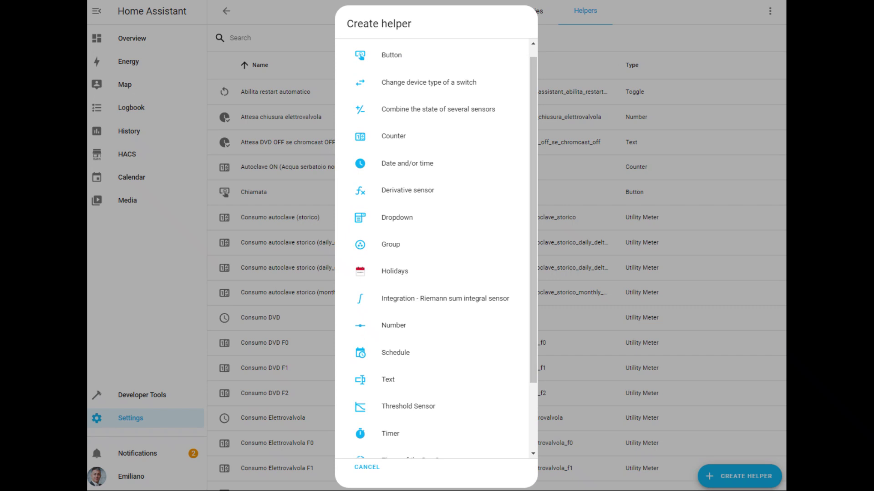
pyautogui.scroll(-1, 436, 248)
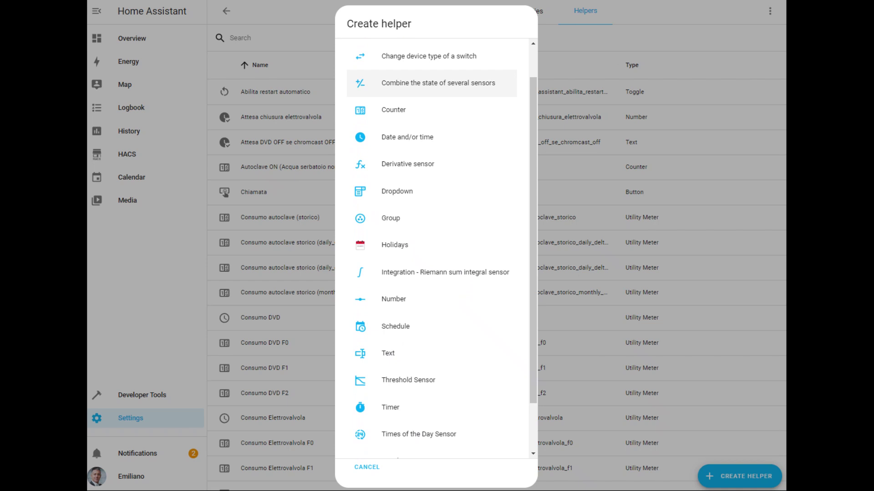
pyautogui.click(437, 84)
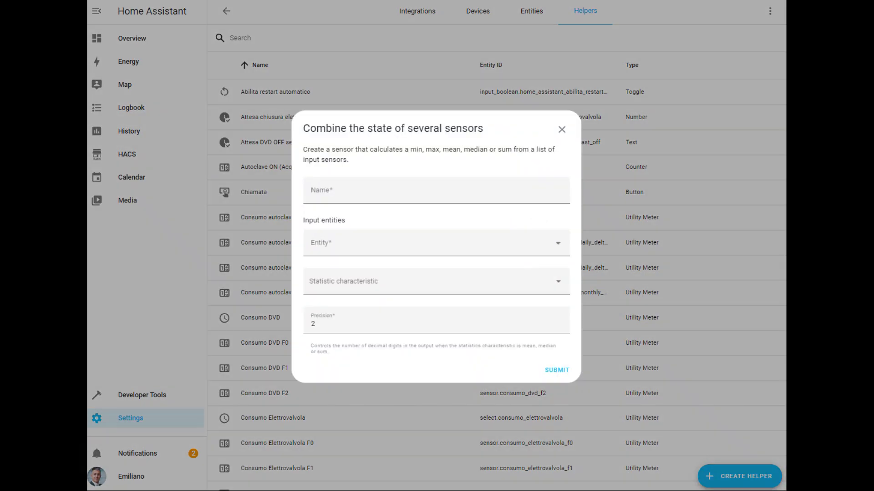
# - Name the combined sensor helper "LinkedIn Consumption"
pyautogui.click(436, 191)
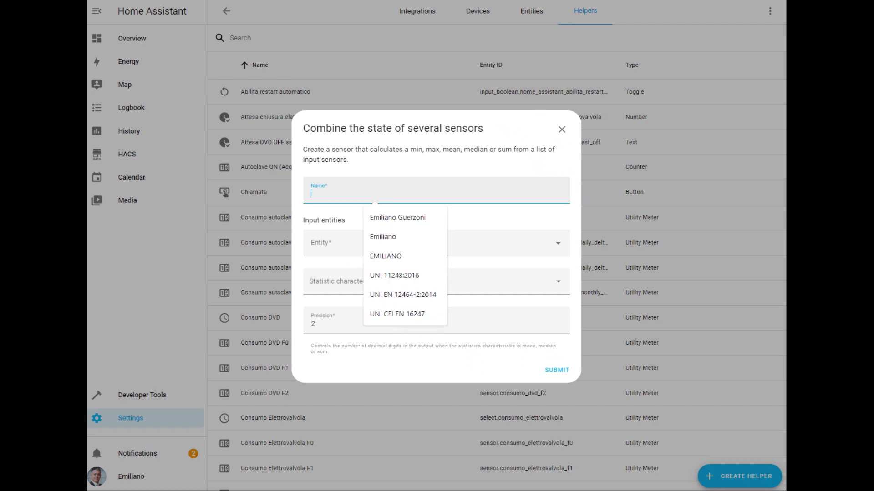
pyautogui.press('Escape')
pyautogui.write('Lin')
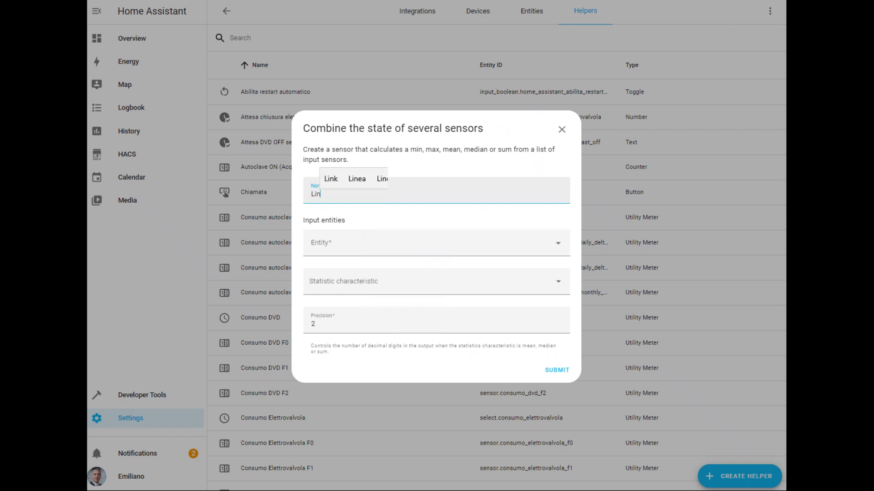
pyautogui.write('kedIn Consumption')
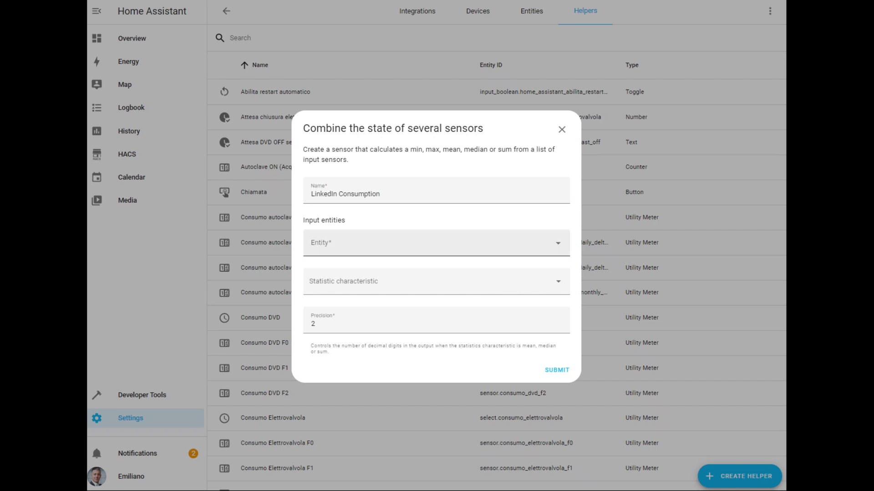
# - Add the TV (sensor.soggiornopresatvdvddecoder_electric_consumption_w_2) and DVD-DECODER (sensor.soggiornopresatvdvddecoder_electric_consumption_w_2_2) sensors as input entities
pyautogui.click(427, 244)
pyautogui.write('sensor.soggiornopresatvdvddecoder_electric_consumption_w_2')
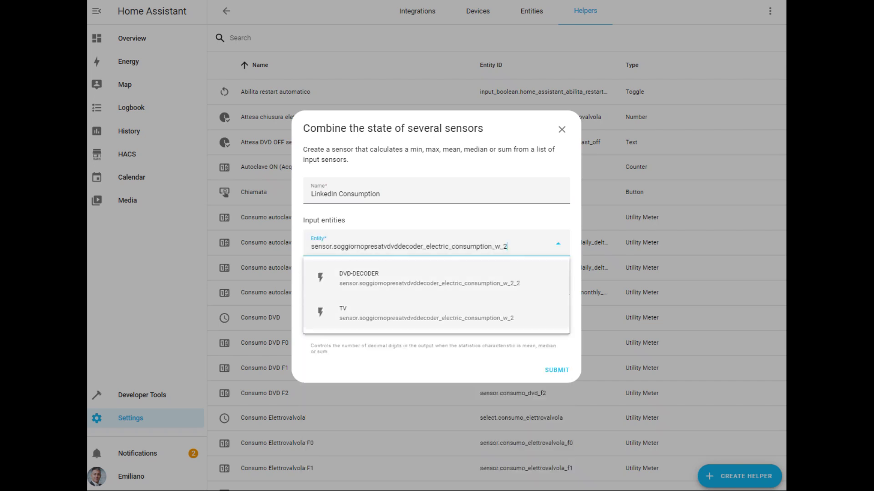
pyautogui.click(427, 313)
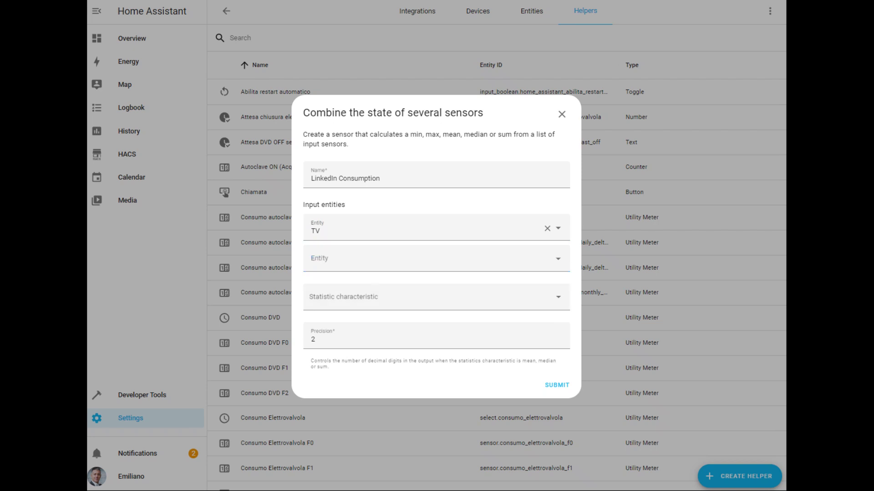
pyautogui.click(436, 259)
pyautogui.write('sensor.soggiornopresatvdvddecoder_electric_consumption_w_2_2')
pyautogui.press('Down')
pyautogui.press('Return')
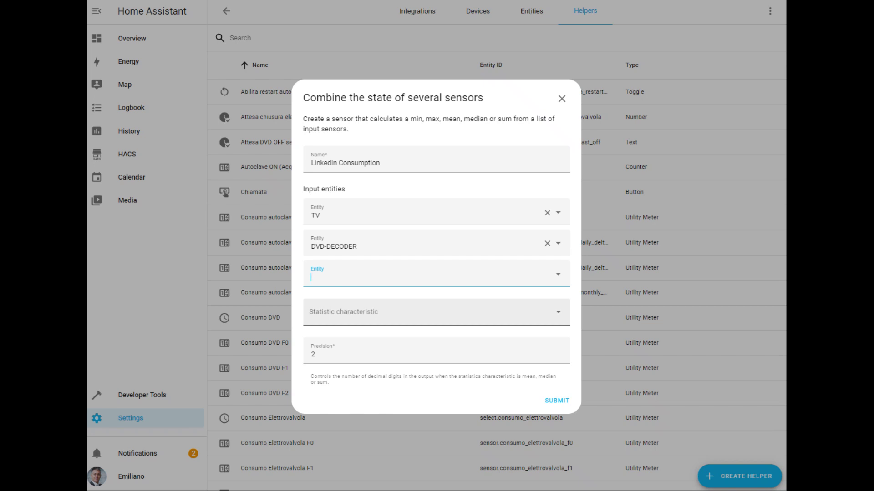
# - Add the Lavatrice electric consumption sensor as the third input entity and set the statistic characteristic to Sum
pyautogui.write('lavatr')
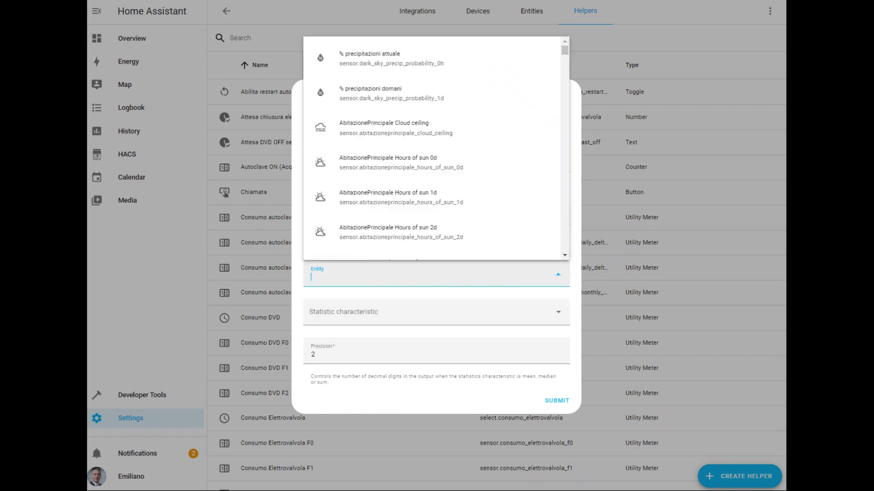
pyautogui.write('oce')
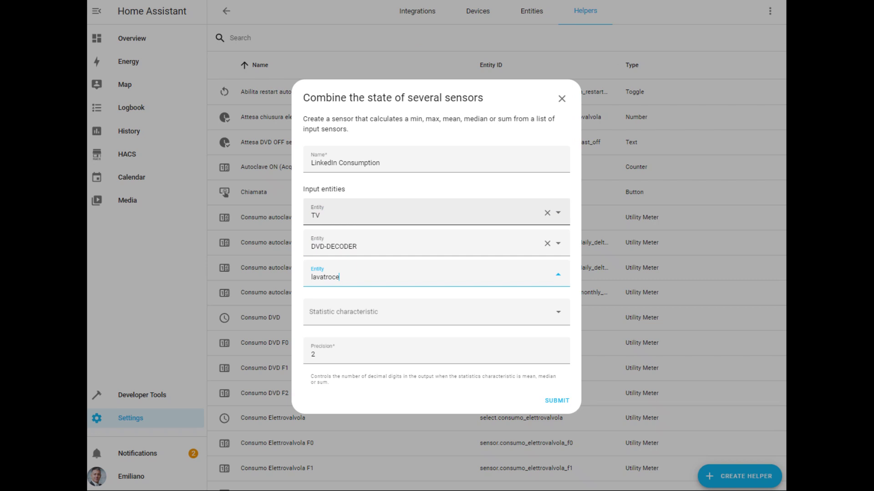
pyautogui.press('BackSpace')
pyautogui.press('BackSpace')
pyautogui.press('BackSpace')
pyautogui.write('ice')
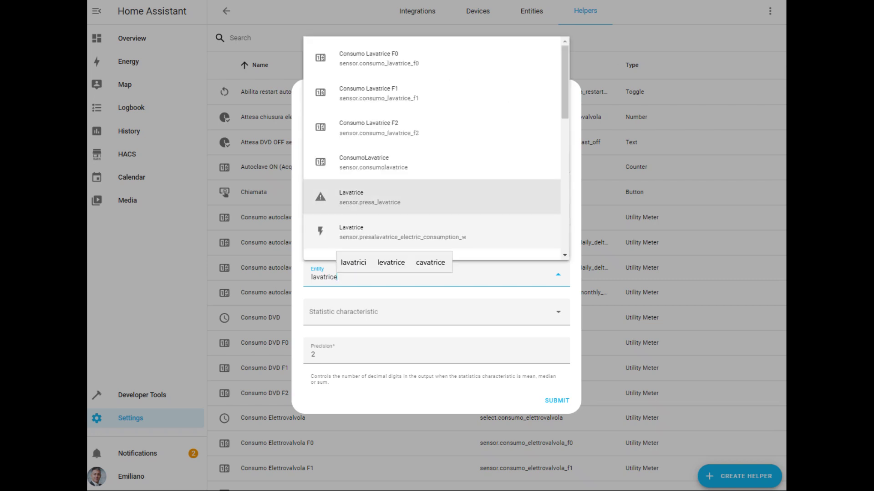
pyautogui.press('Return')
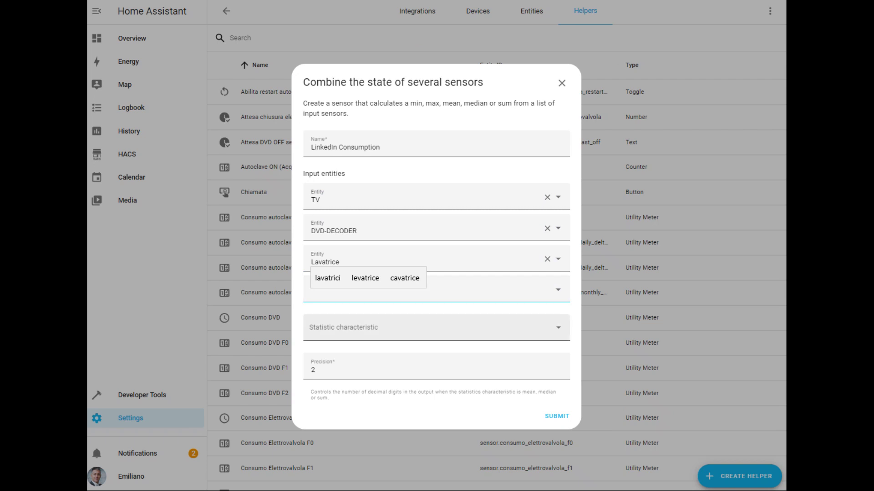
pyautogui.click(395, 328)
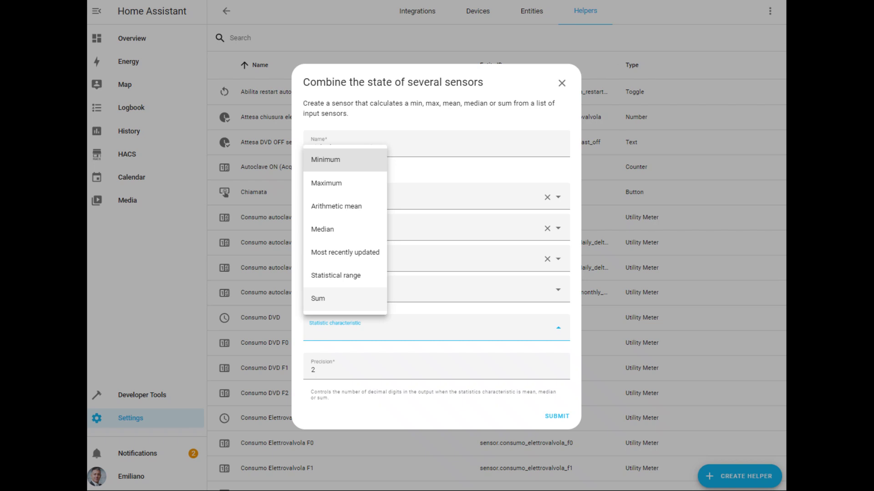
pyautogui.click(318, 299)
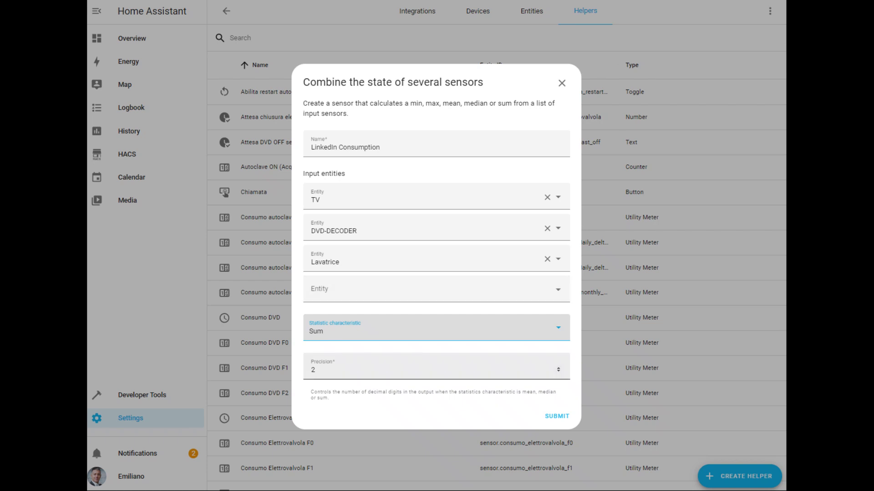
# - Try other precision values for the combined sensor and return the precision to 2
pyautogui.click(558, 368)
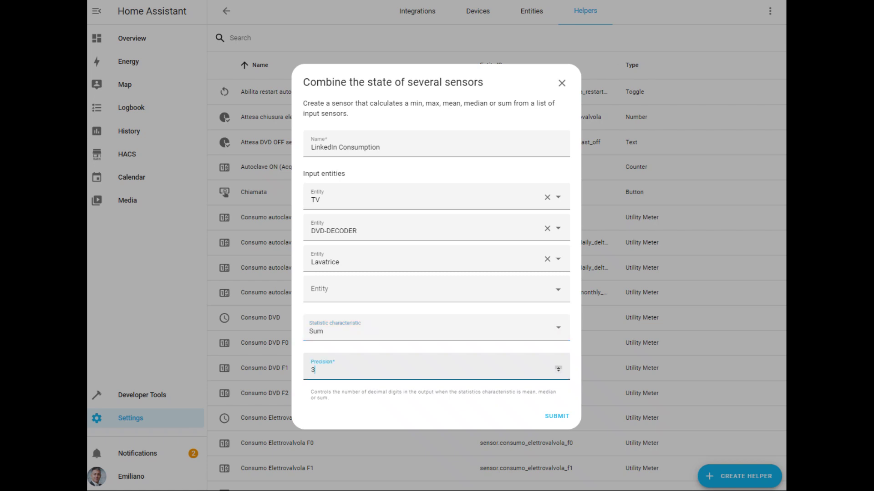
pyautogui.click(558, 368)
pyautogui.click(558, 371)
pyautogui.click(558, 371)
pyautogui.click(558, 371)
pyautogui.click(559, 371)
pyautogui.click(558, 368)
pyautogui.click(557, 368)
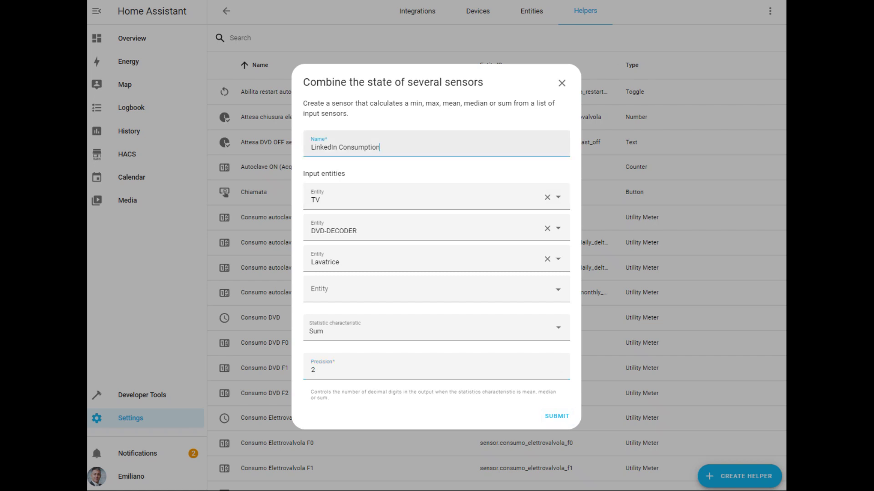
# - Copy the helper's name, then submit the configuration and finish creating the helper
pyautogui.tripleClick(383, 147)
pyautogui.hotkey('ctrl', 'c')
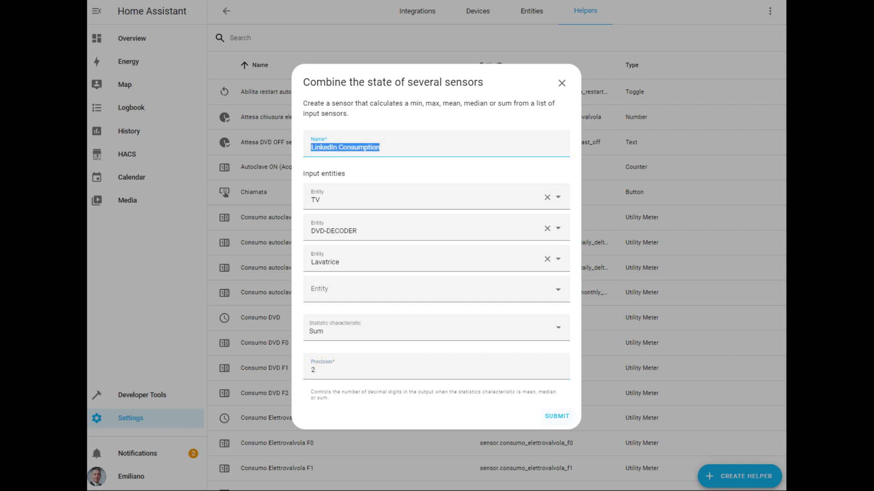
pyautogui.click(557, 416)
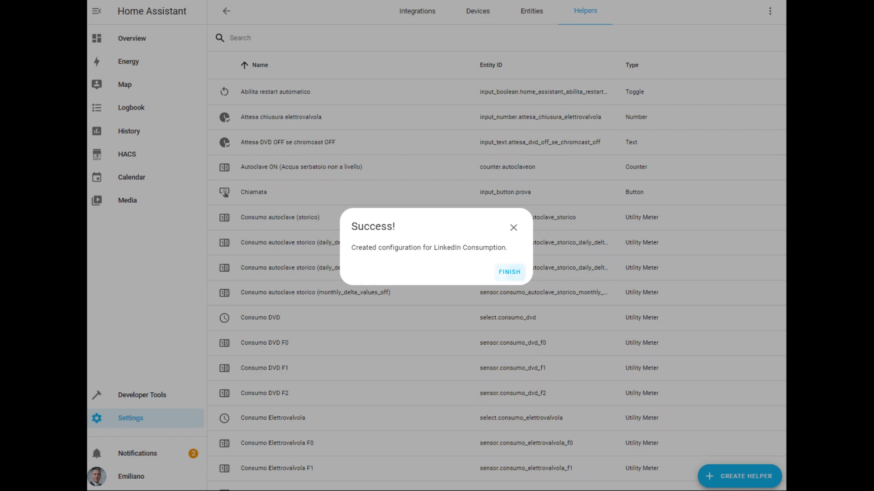
pyautogui.click(509, 272)
# - Search the helpers for "LinkedIn Consumption" and copy its entity ID, sensor.linkedin_consumption, from the helper's settings
pyautogui.click(282, 38)
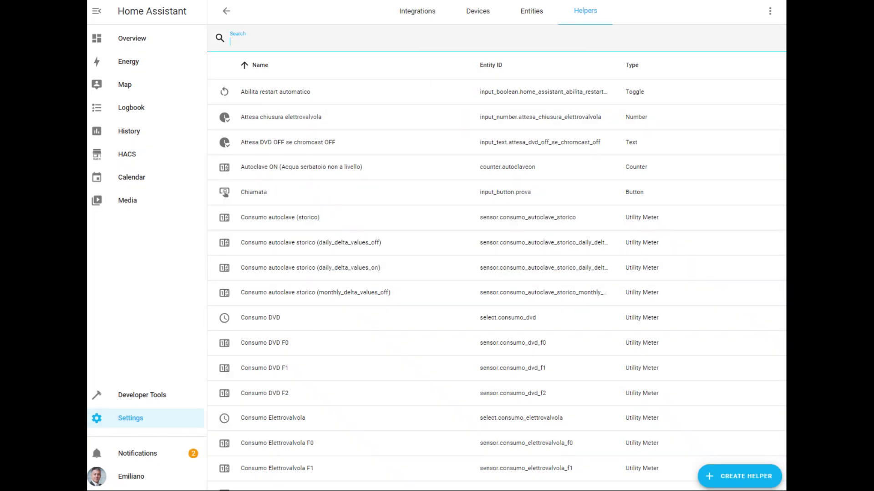
pyautogui.hotkey('ctrl', 'v')
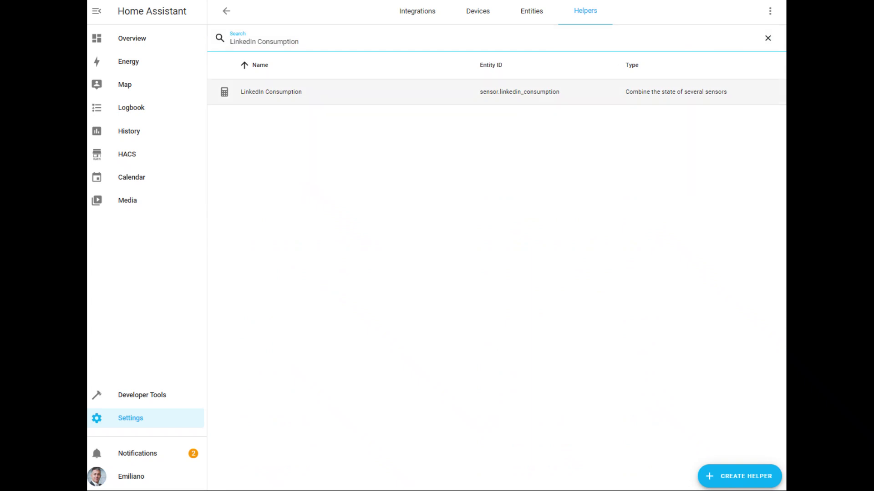
pyautogui.click(284, 92)
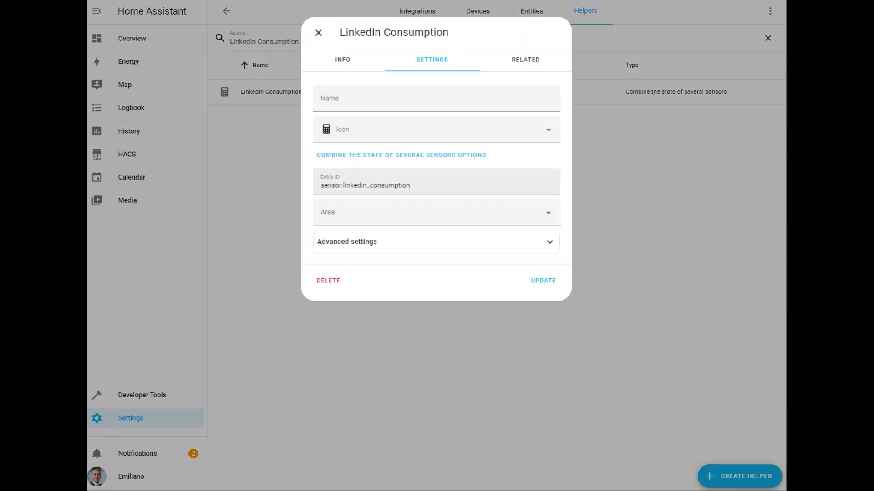
pyautogui.moveTo(415, 185); pyautogui.dragTo(318, 186)
pyautogui.hotkey('ctrl', 'c')
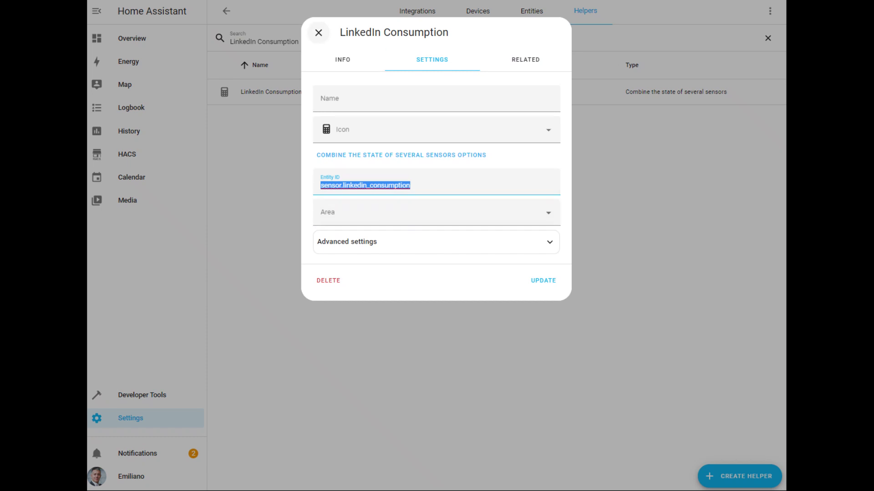
pyautogui.click(319, 33)
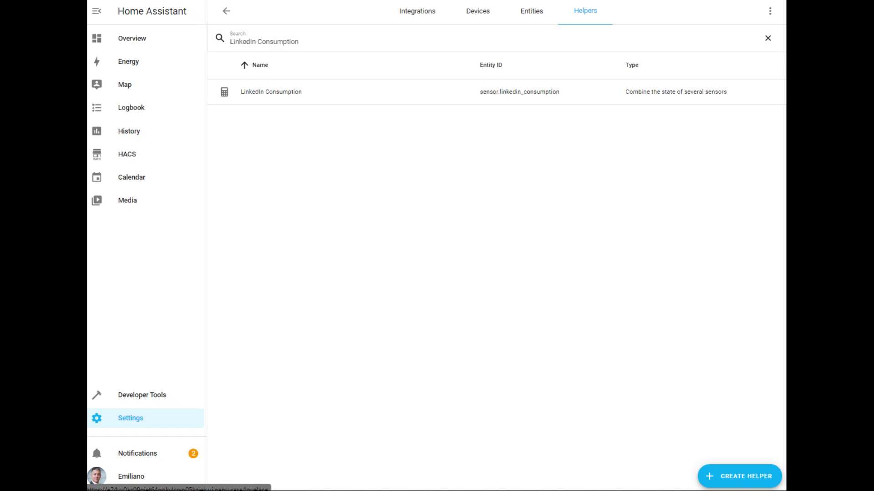
# - Put the Overview dashboard into edit mode and start adding an Entity card to the LinkedIn view
pyautogui.click(132, 38)
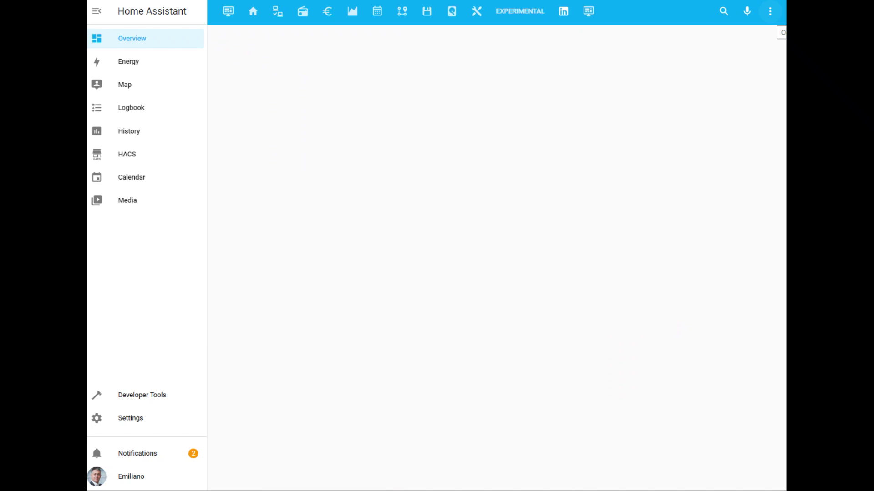
pyautogui.click(770, 11)
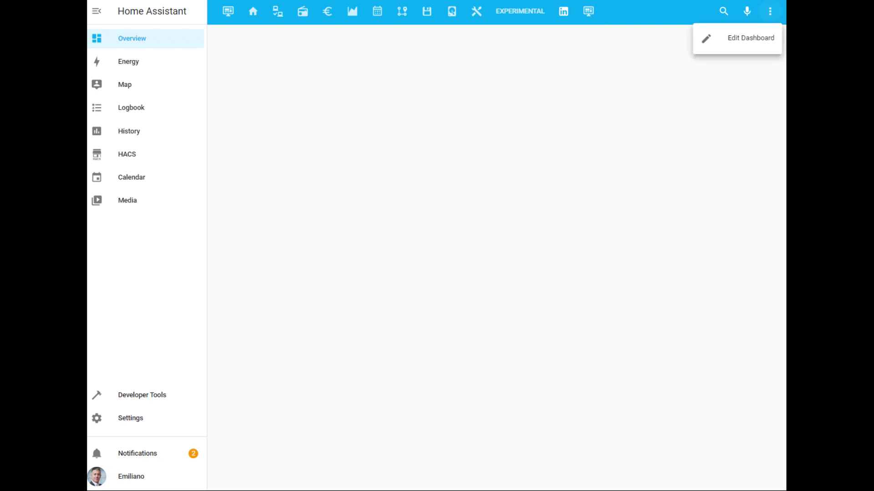
pyautogui.click(737, 39)
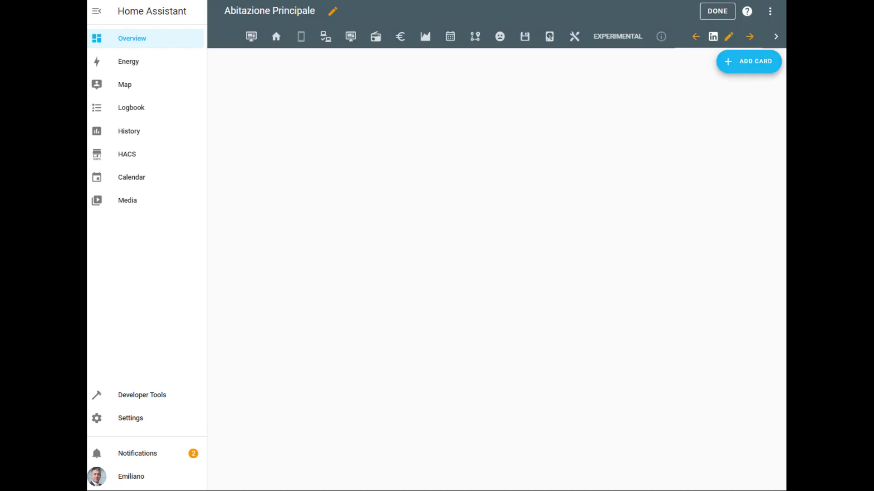
pyautogui.click(749, 61)
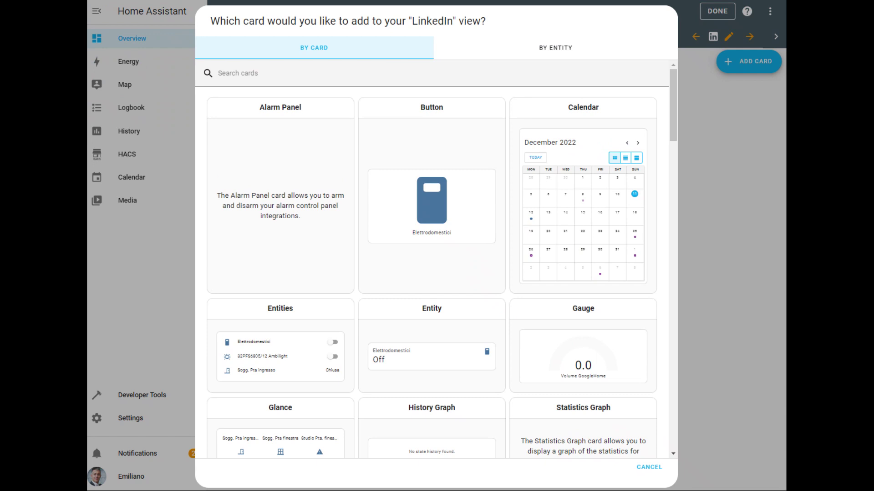
pyautogui.click(432, 351)
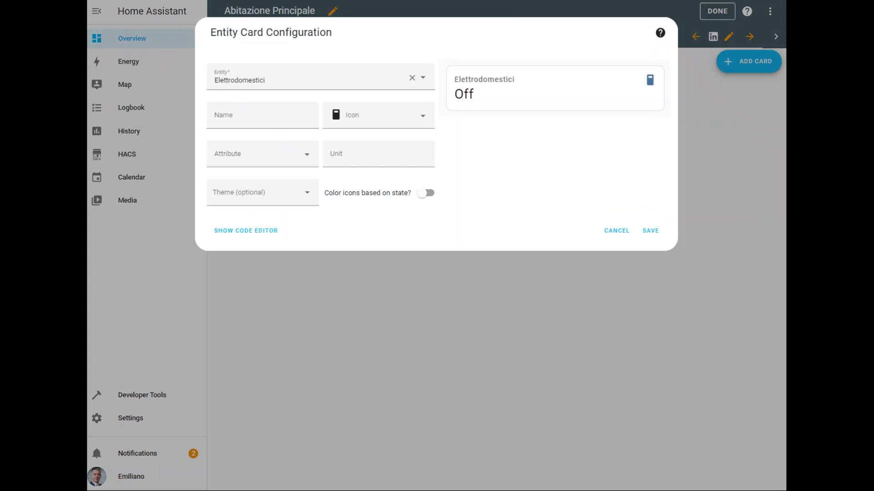
# - Replace the card's entity with sensor.linkedin_consumption and enable coloring icons based on state
pyautogui.click(412, 78)
pyautogui.hotkey('ctrl', 'v')
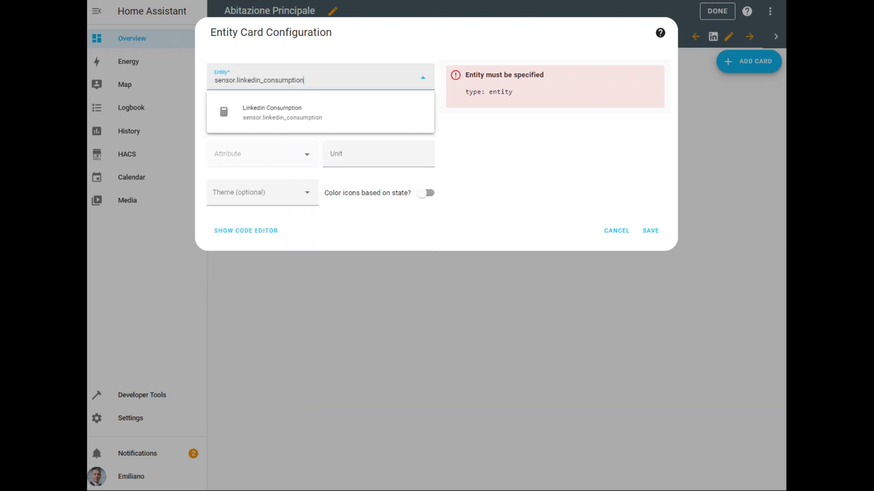
pyautogui.click(275, 112)
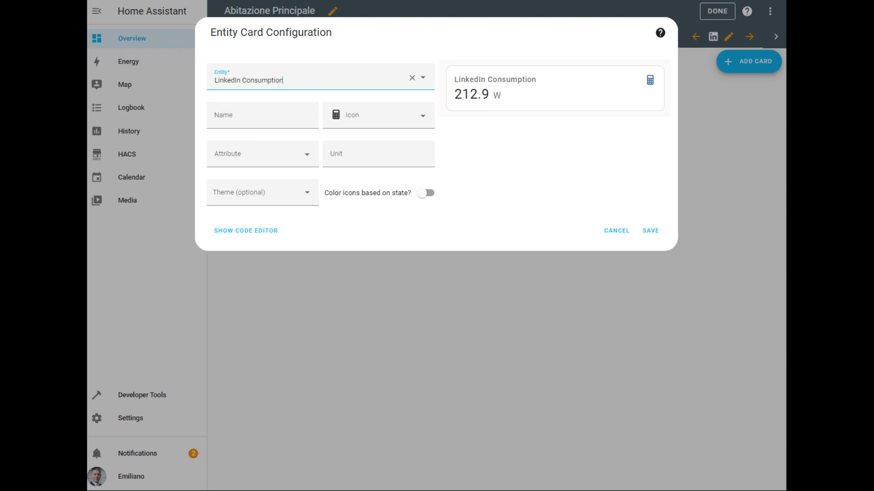
pyautogui.click(426, 193)
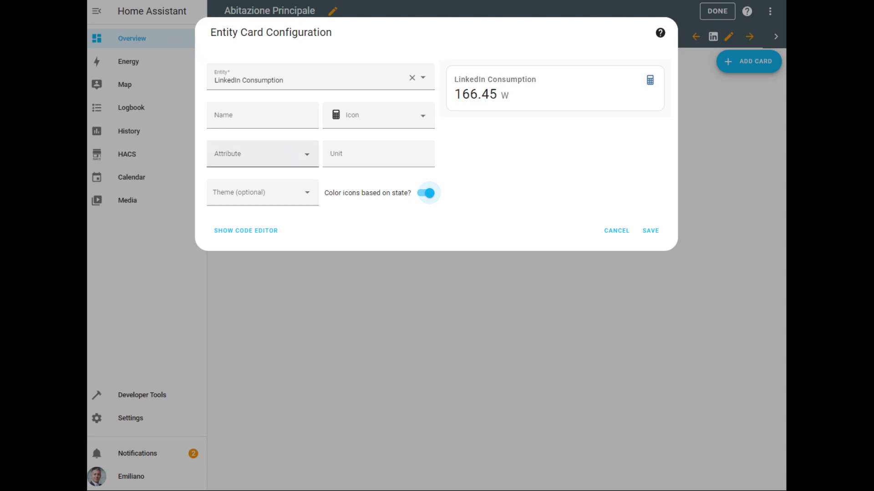
# - Try Unit of measurement as the card's attribute and clear the attribute again
pyautogui.click(263, 154)
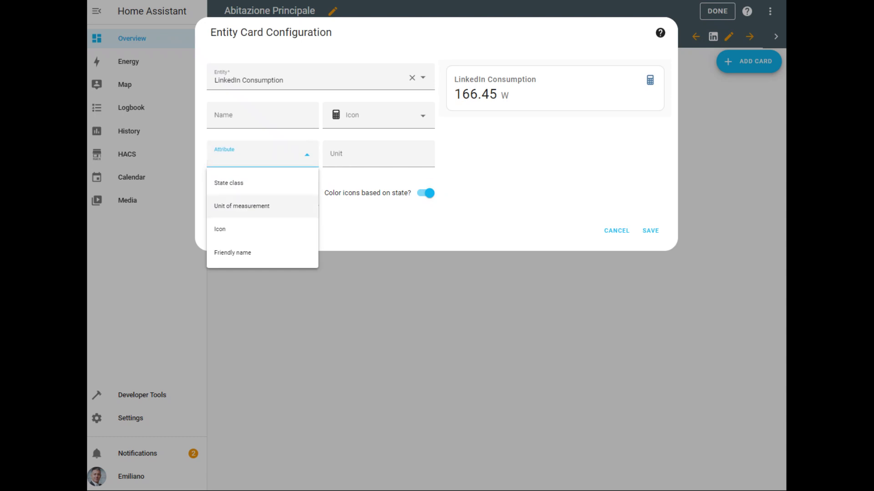
pyautogui.click(242, 206)
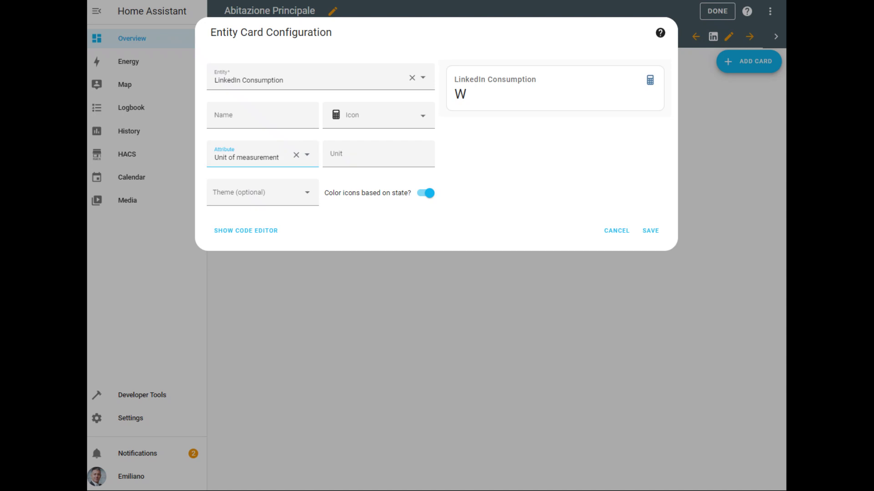
pyautogui.click(296, 155)
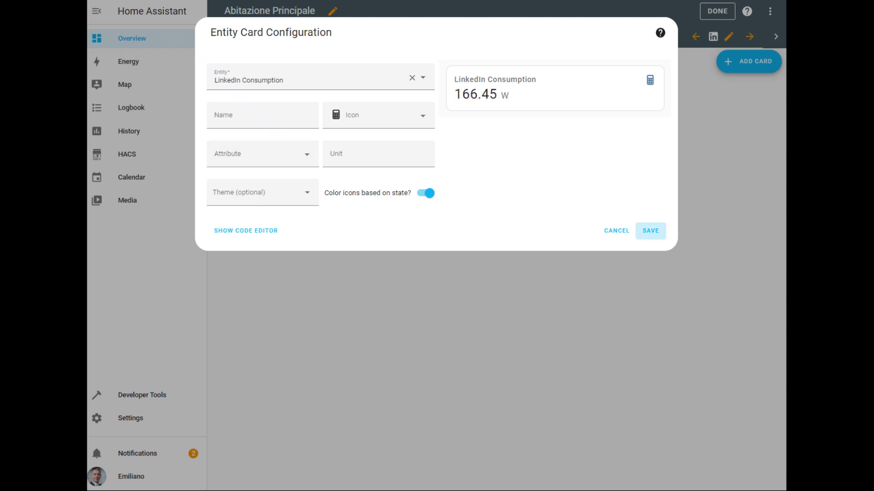
# - Save the LinkedIn Consumption entity card and finish editing the dashboard
pyautogui.click(651, 231)
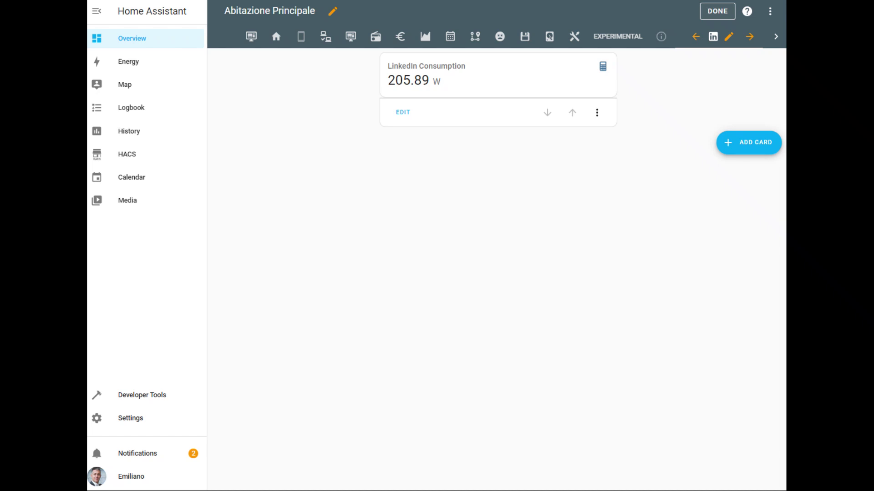
pyautogui.click(721, 11)
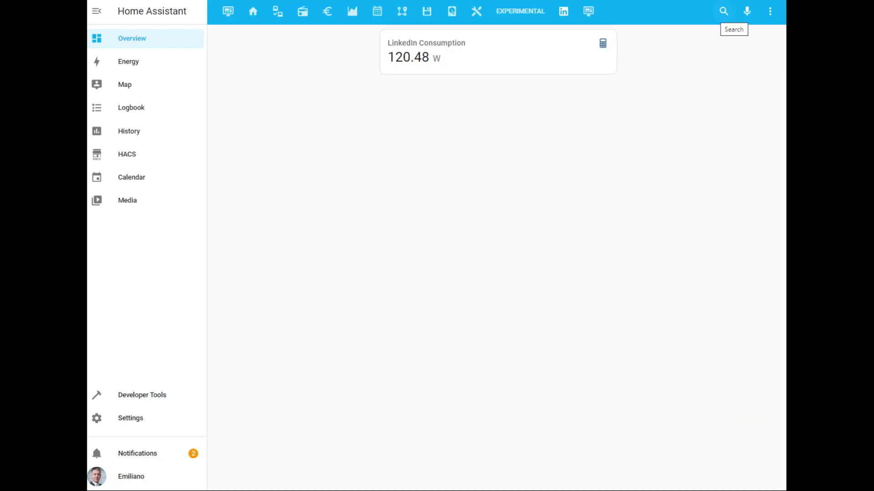